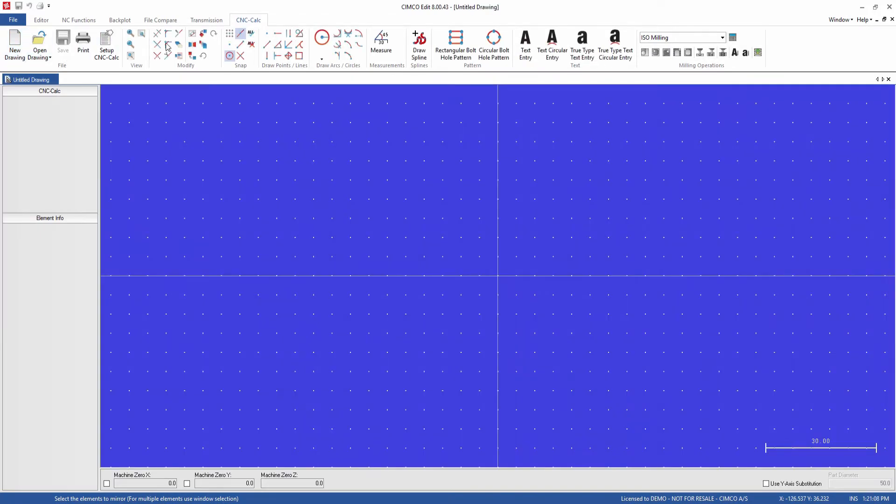
Draw a rectangle from corner X -75, Y -50 to corner X 75, Y 50 with a corner radius of 12.5
{"action": "left_click", "coordinate": [299, 56]}
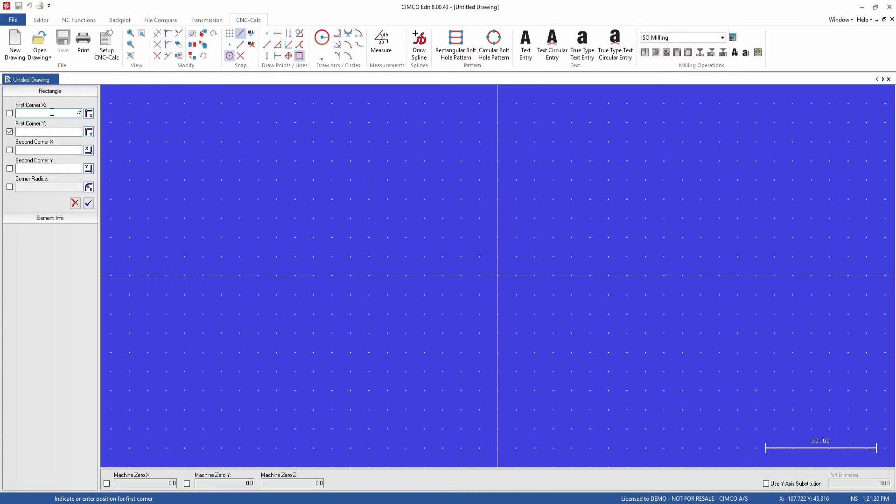
{"action": "key", "text": "Tab"}
{"action": "type", "text": "-50"}
{"action": "key", "text": "Tab"}
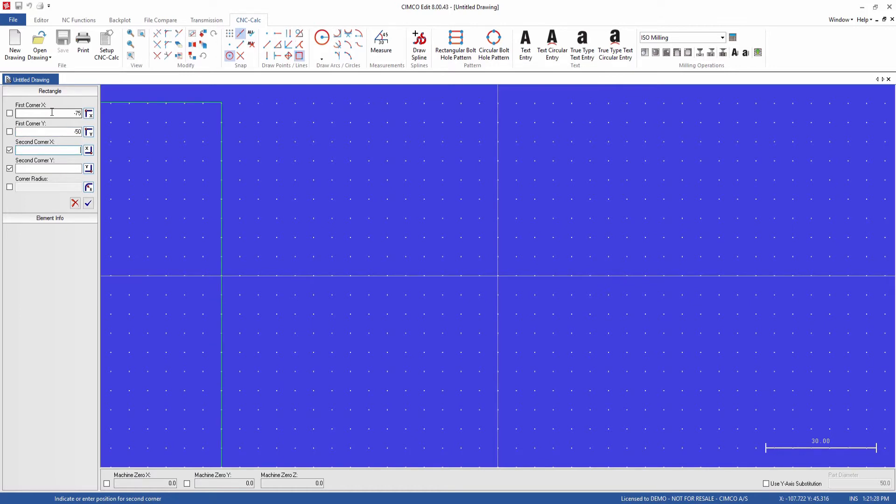
{"action": "type", "text": "75"}
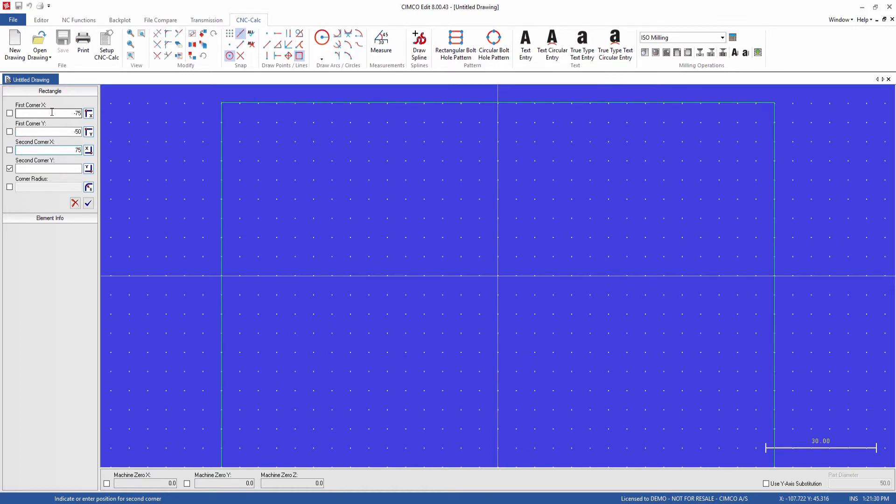
{"action": "key", "text": "Tab"}
{"action": "type", "text": "50"}
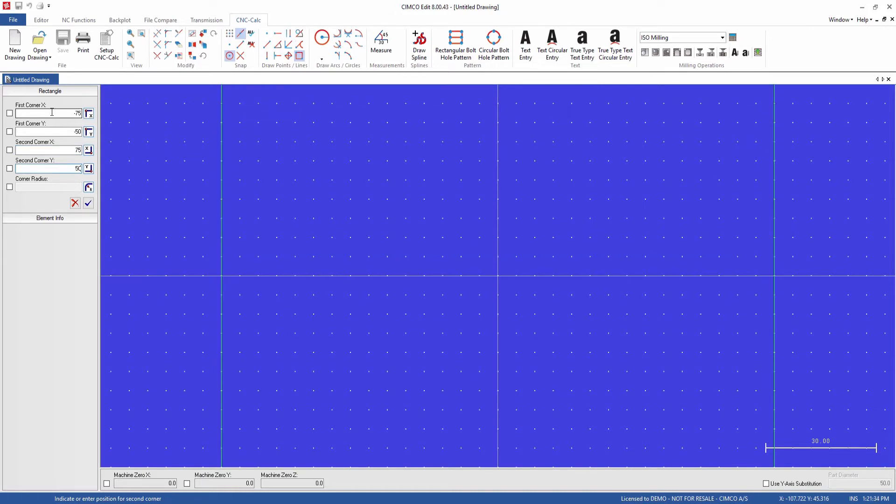
{"action": "left_click", "coordinate": [9, 187]}
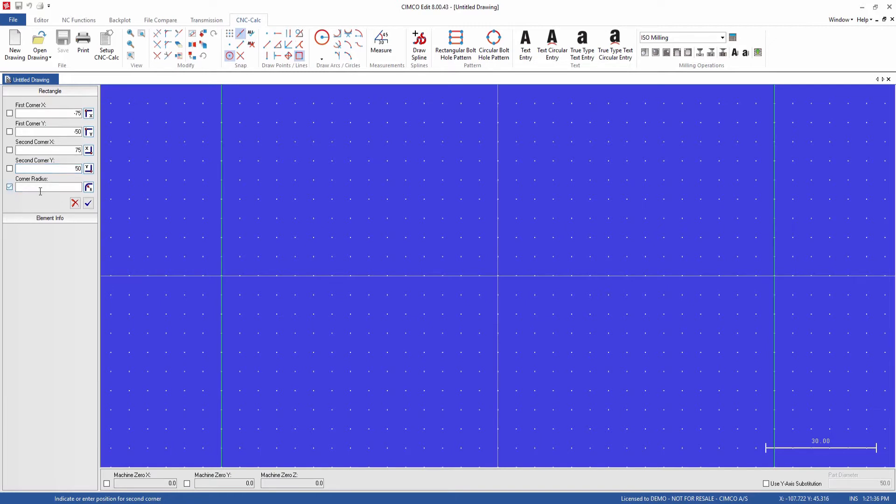
{"action": "left_click", "coordinate": [66, 186]}
{"action": "type", "text": "12.5"}
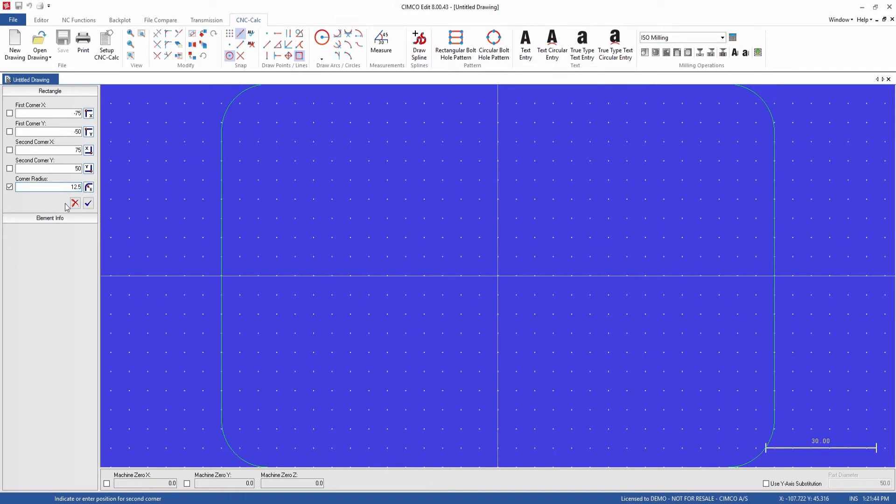
{"action": "left_click", "coordinate": [88, 204]}
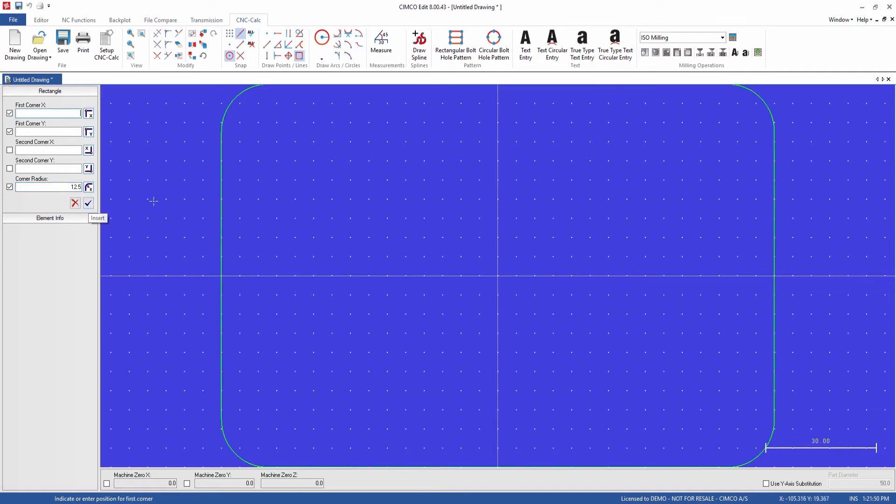
Draw four circles of radius 5, each snapped to the centre point of one of the rectangle's rounded corners
{"action": "left_click", "coordinate": [322, 38]}
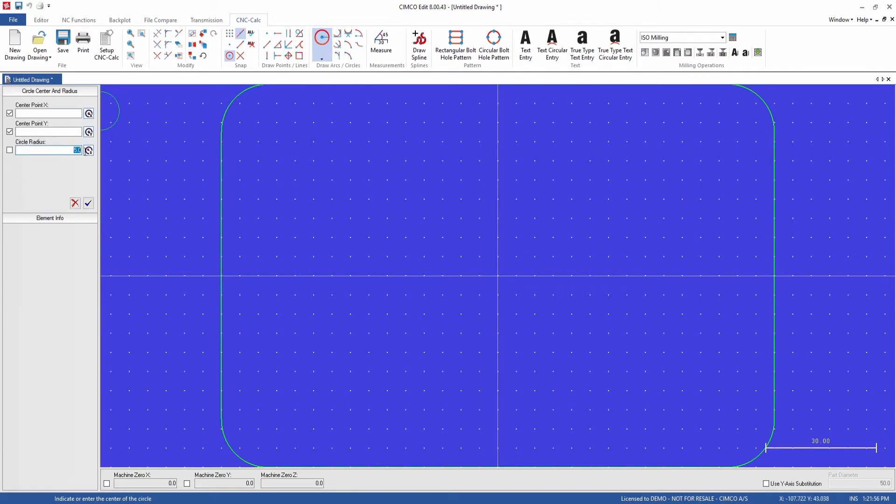
{"action": "type", "text": "5"}
{"action": "left_click", "coordinate": [232, 58]}
{"action": "left_click", "coordinate": [269, 133]}
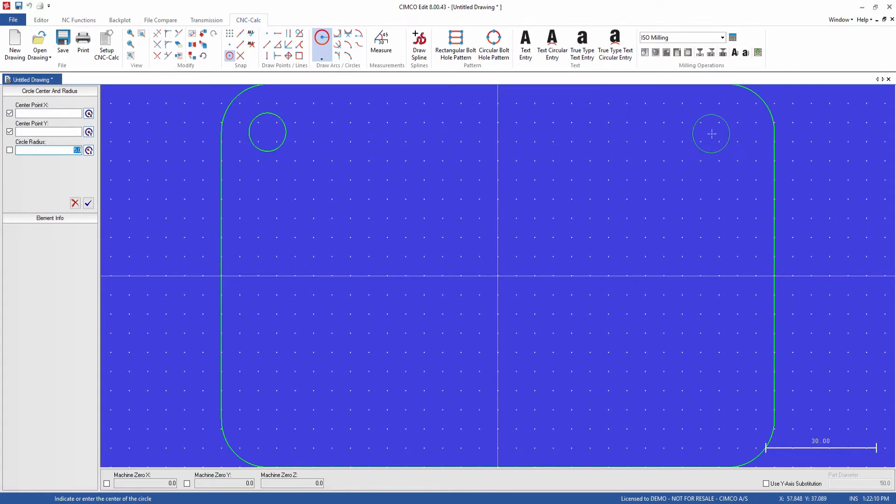
{"action": "left_click", "coordinate": [729, 135]}
{"action": "left_click", "coordinate": [729, 421]}
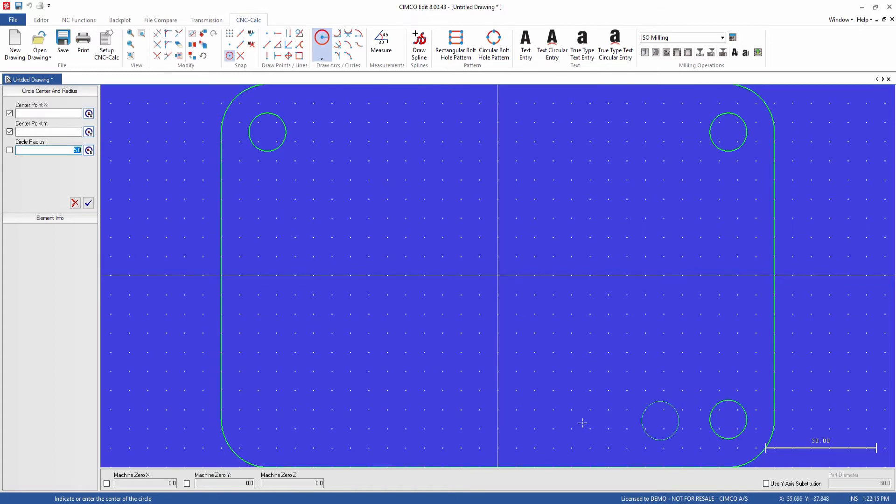
{"action": "left_click", "coordinate": [267, 420]}
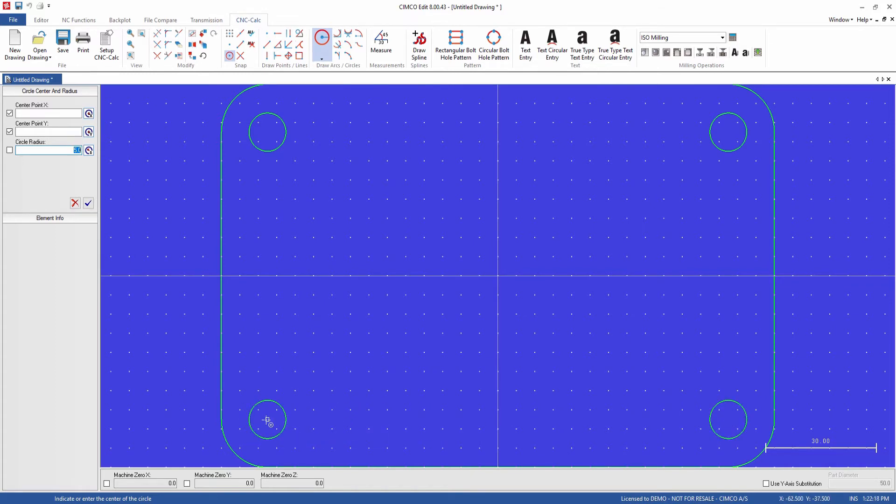
Enable midpoint snapping and draw vertical lines of length -20 from the upper-left circle's centre and the rectangle's top edge midpoint
{"action": "left_click", "coordinate": [266, 56]}
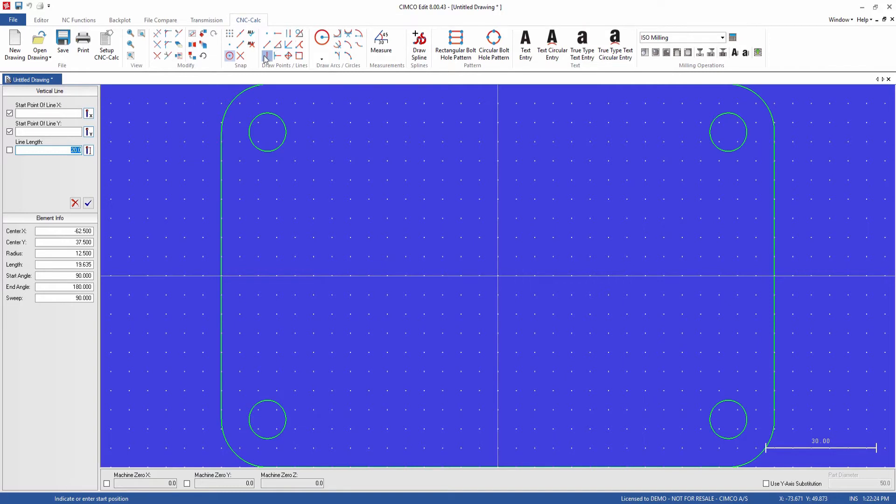
{"action": "left_click", "coordinate": [241, 35]}
{"action": "key", "text": "BackSpace"}
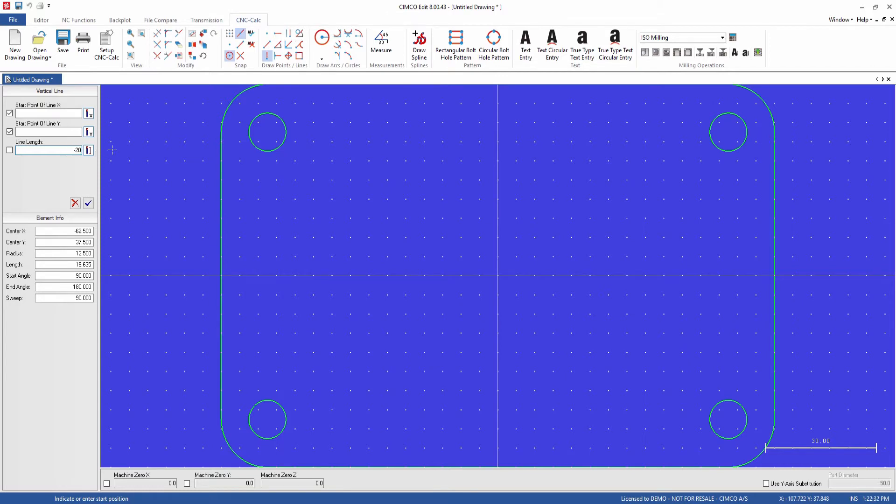
{"action": "left_click", "coordinate": [267, 133]}
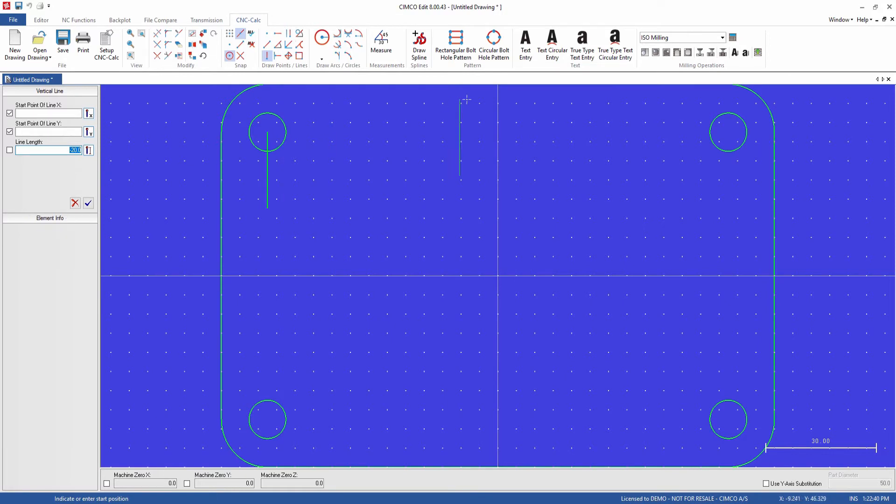
{"action": "scroll", "coordinate": [475, 100], "scroll_direction": "down", "scroll_amount": 2}
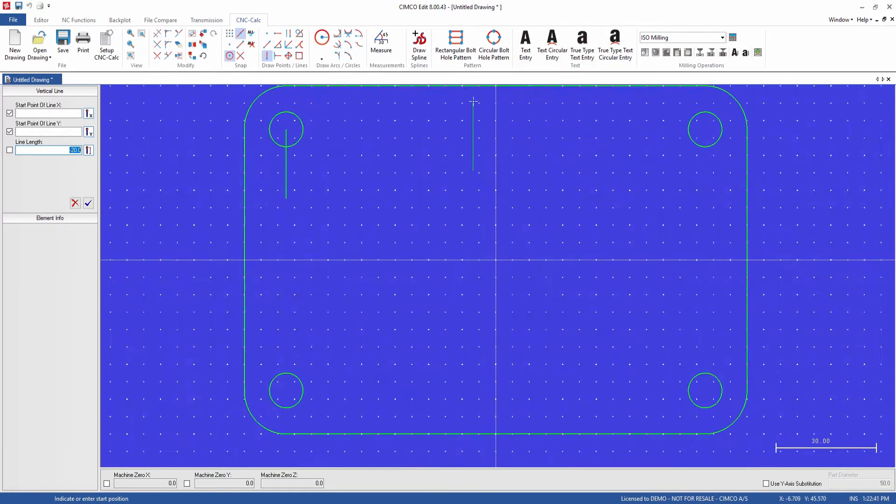
{"action": "left_click", "coordinate": [494, 87]}
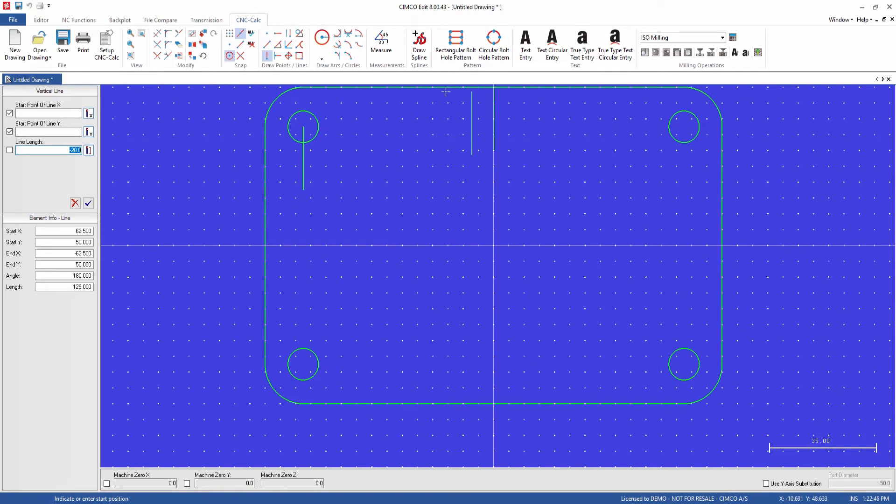
Draw horizontal lines of length 20 from the upper-left circle's centre and from the midpoint of the rectangle's left edge
{"action": "left_click", "coordinate": [278, 35]}
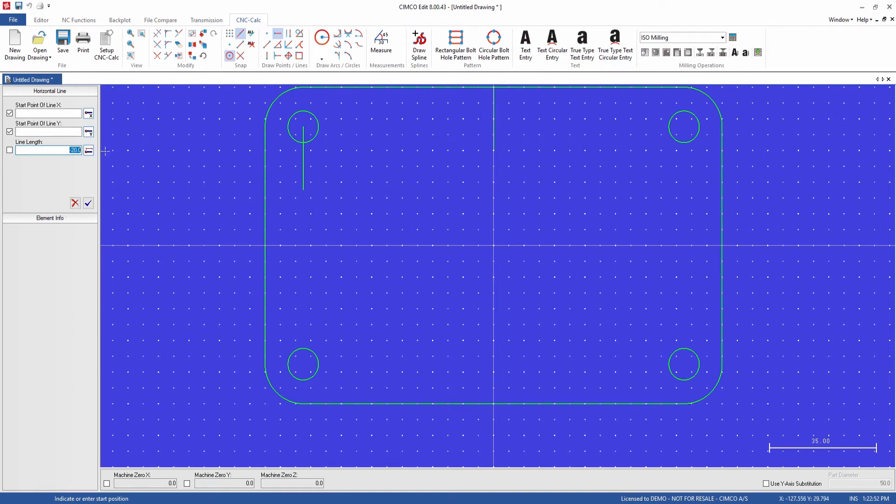
{"action": "type", "text": "20"}
{"action": "left_click", "coordinate": [304, 126]}
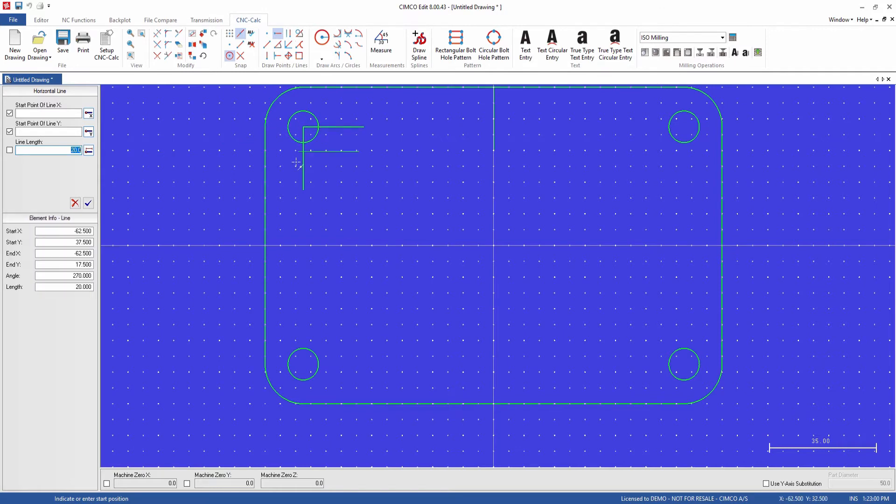
{"action": "left_click", "coordinate": [266, 245]}
Offset a copy of the upper-left circle outward by a distance of 12.5-5
{"action": "left_click", "coordinate": [191, 34]}
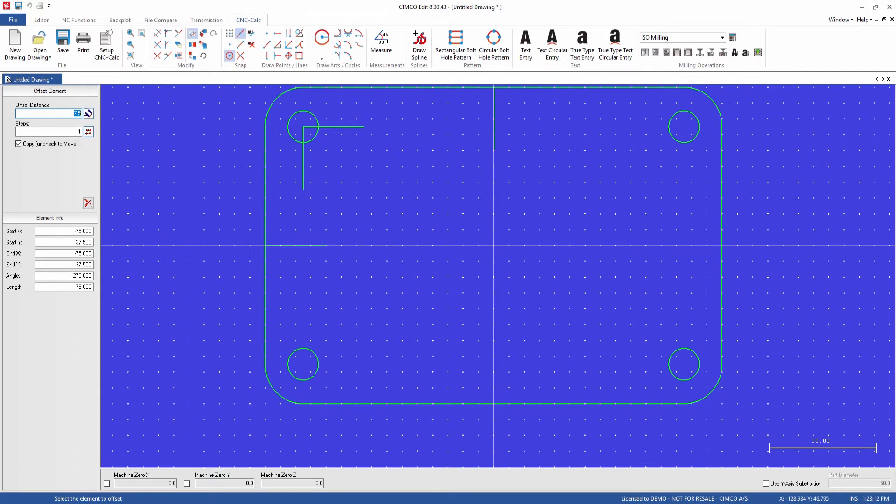
{"action": "type", "text": "12.5-5"}
{"action": "left_click", "coordinate": [317, 122]}
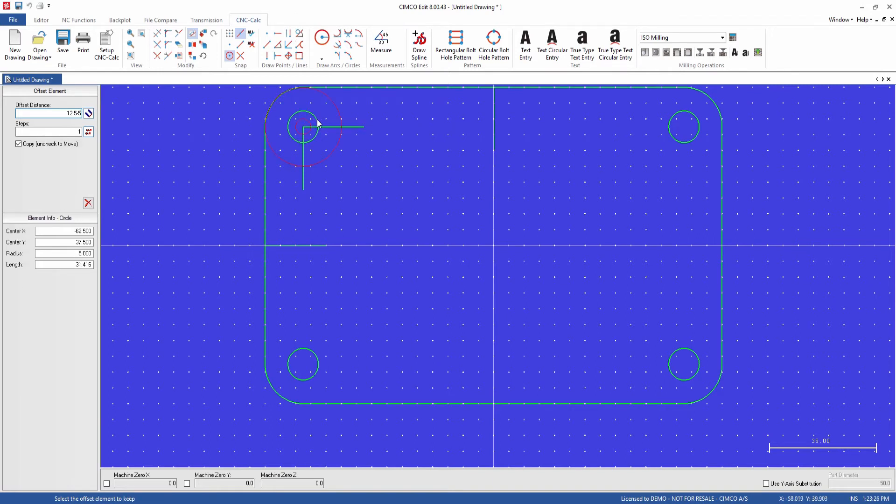
{"action": "left_click", "coordinate": [331, 154]}
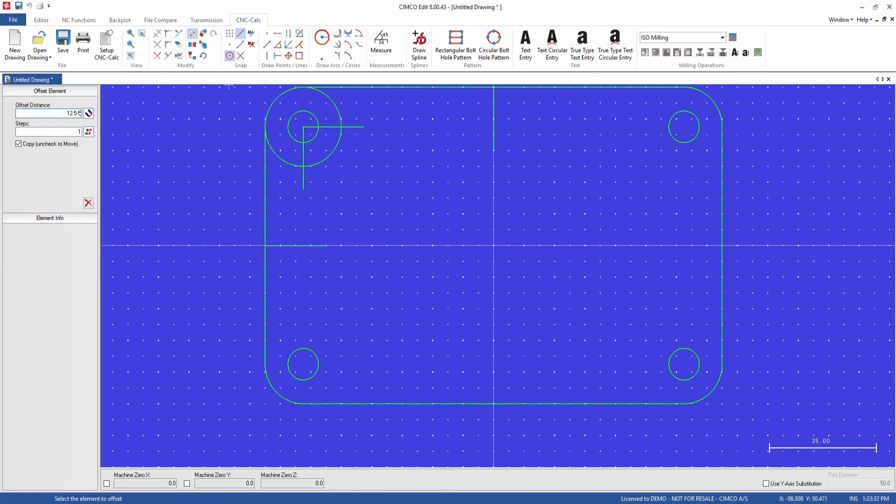
Fillet the upper-left outer circle with the horizontal and vertical lines from its centre at radius 5, trimming the elements and keeping the inward-side arcs
{"action": "left_click", "coordinate": [169, 35]}
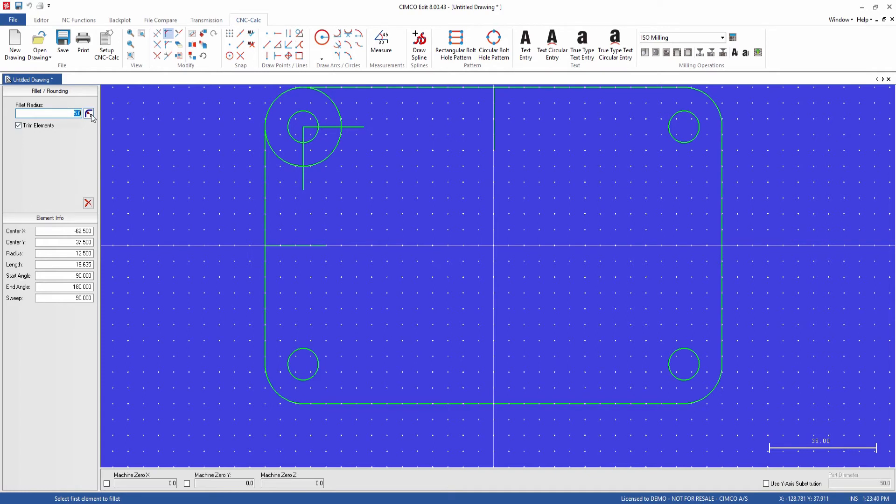
{"action": "type", "text": "5"}
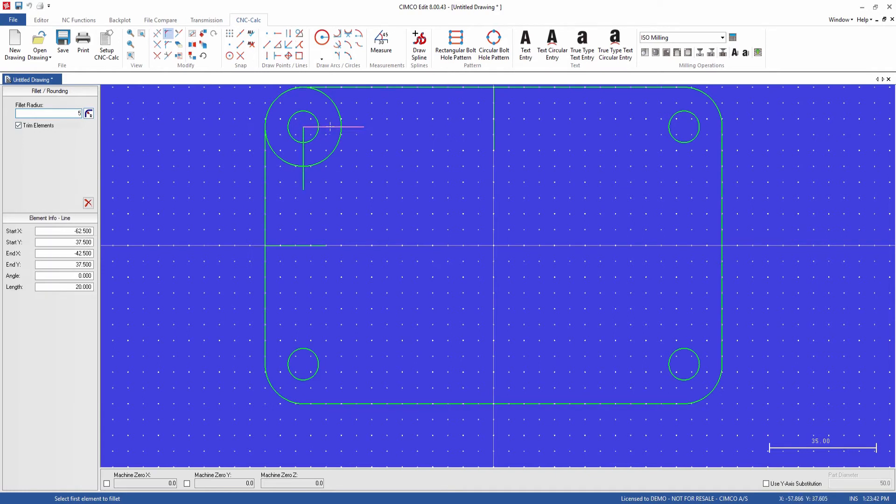
{"action": "left_click", "coordinate": [357, 128]}
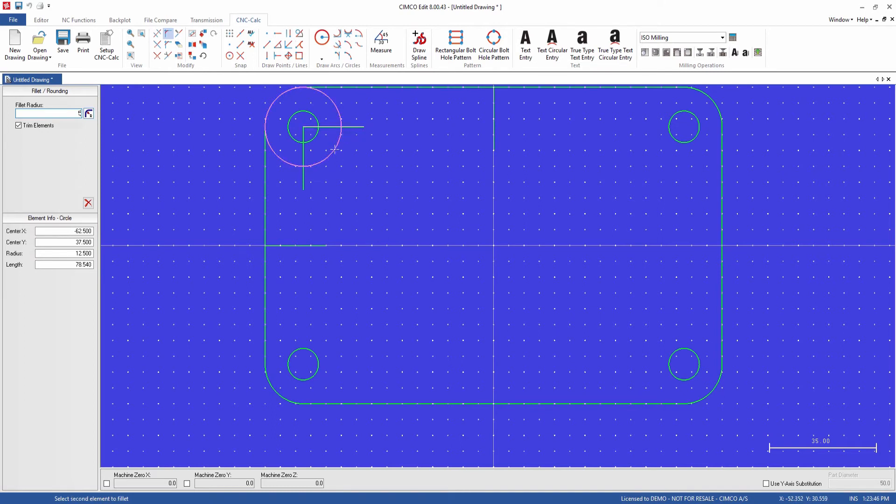
{"action": "left_click", "coordinate": [341, 135]}
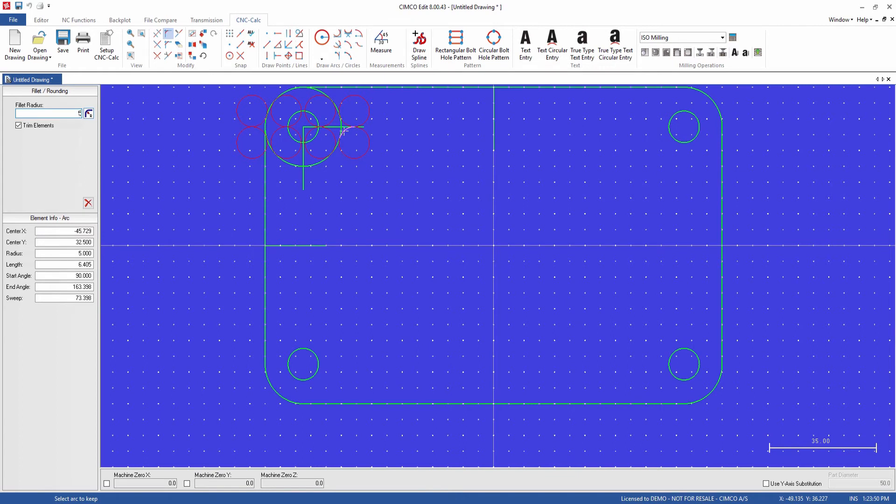
{"action": "left_click", "coordinate": [344, 130]}
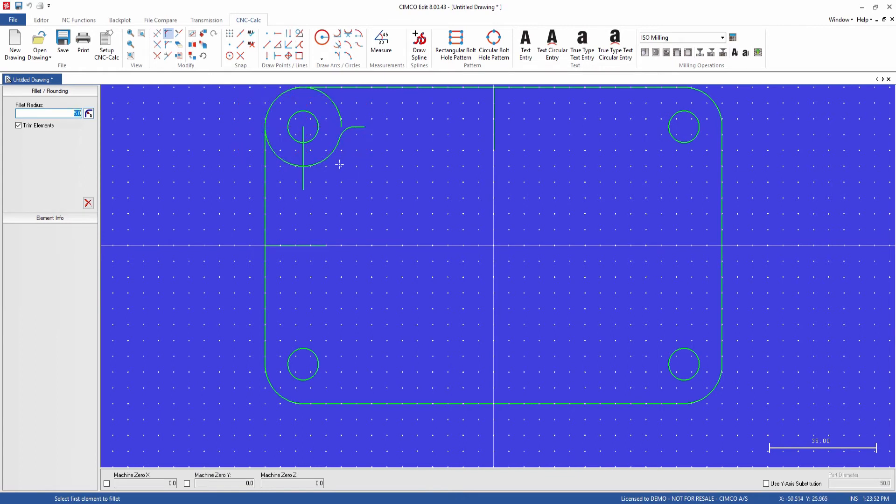
{"action": "left_click", "coordinate": [324, 159]}
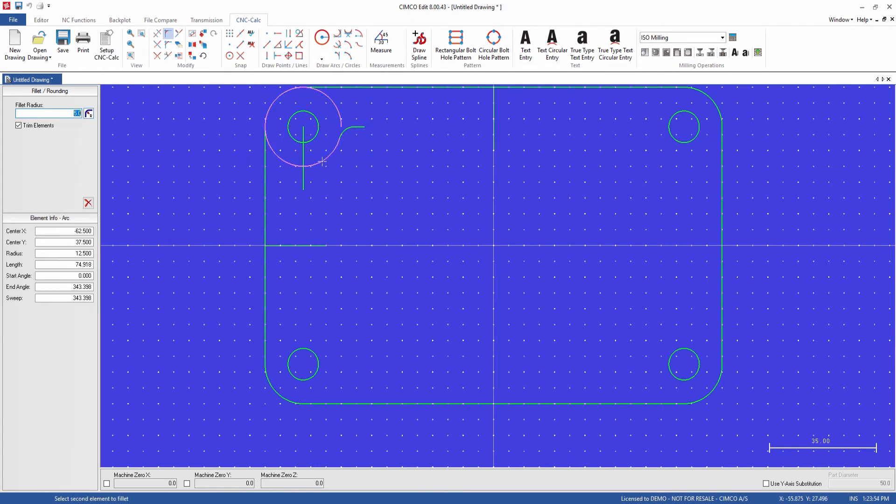
{"action": "left_click", "coordinate": [304, 184]}
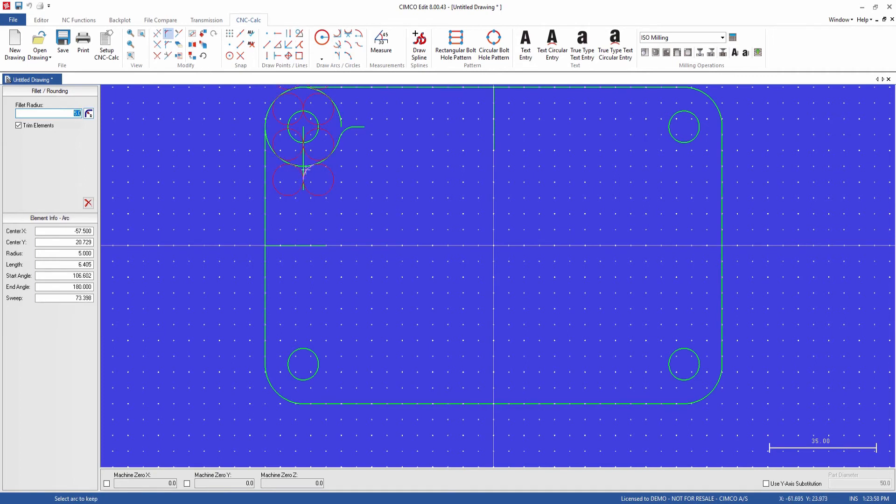
{"action": "left_click", "coordinate": [306, 171]}
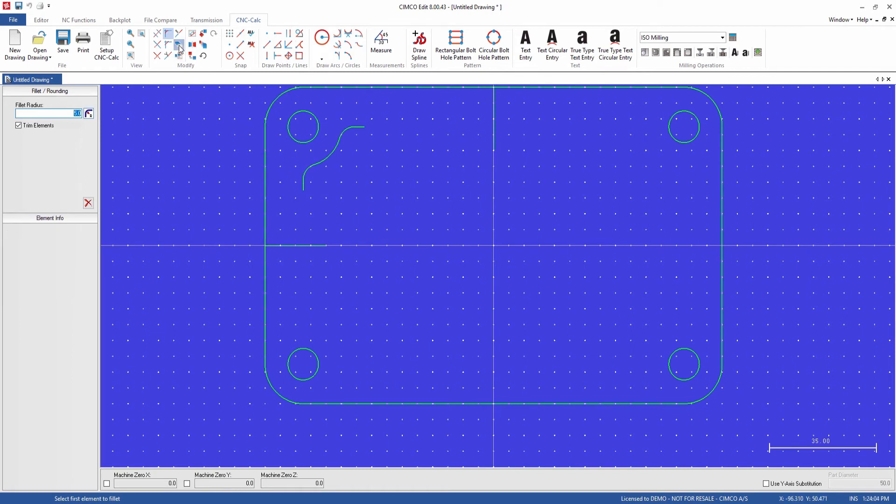
Delete the leftover horizontal and vertical line stubs at the two ends of the filleted curve near the upper-left circle
{"action": "left_click", "coordinate": [179, 44]}
{"action": "left_click", "coordinate": [360, 125]}
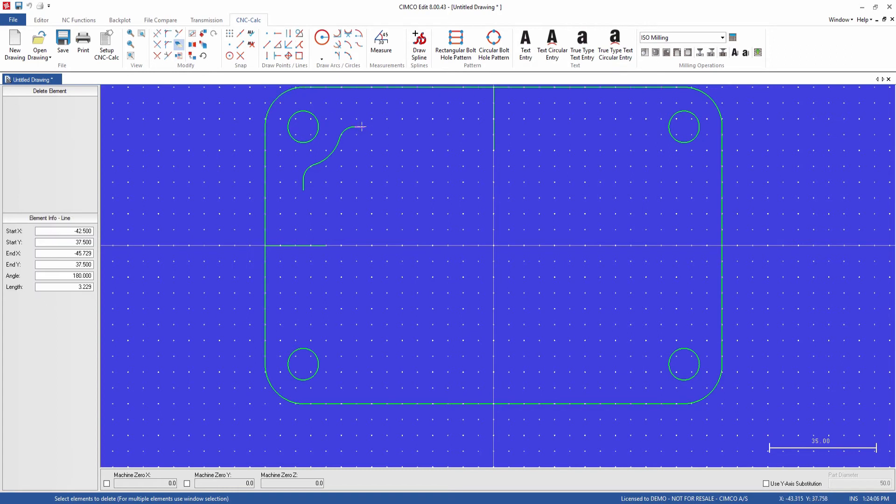
{"action": "left_click", "coordinate": [304, 185]}
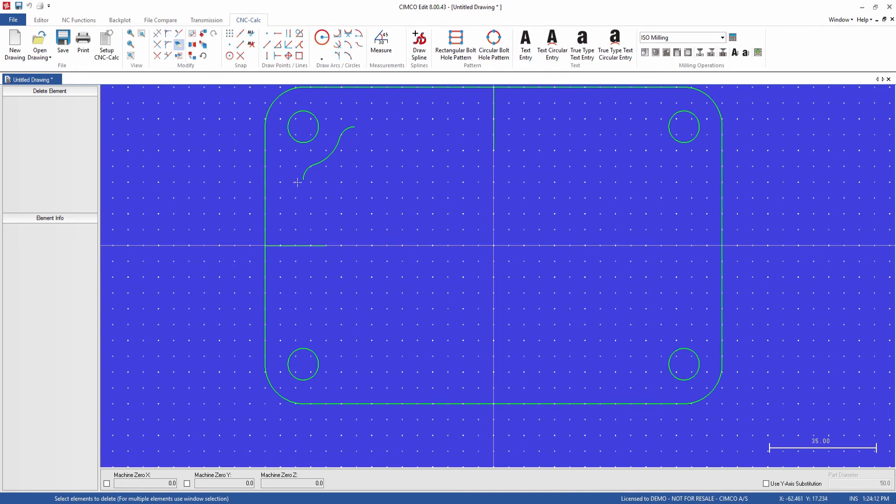
Mirror a copy of the three arcs near the upper-left hole about the horizontal helper line at the plate's left edge
{"action": "left_click", "coordinate": [192, 45]}
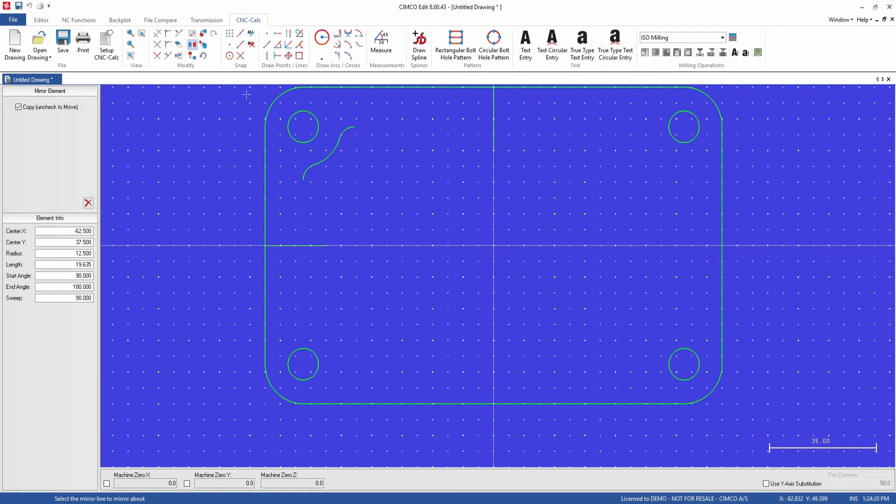
{"action": "left_click", "coordinate": [299, 246]}
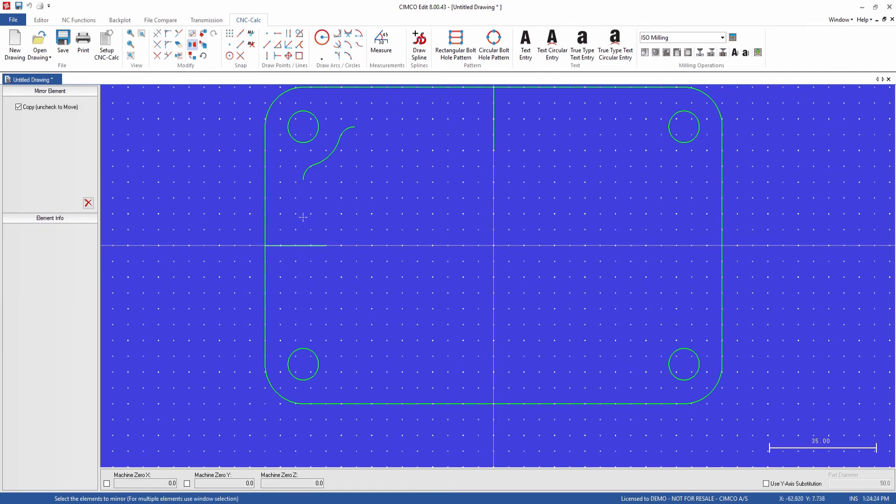
{"action": "left_click", "coordinate": [309, 171]}
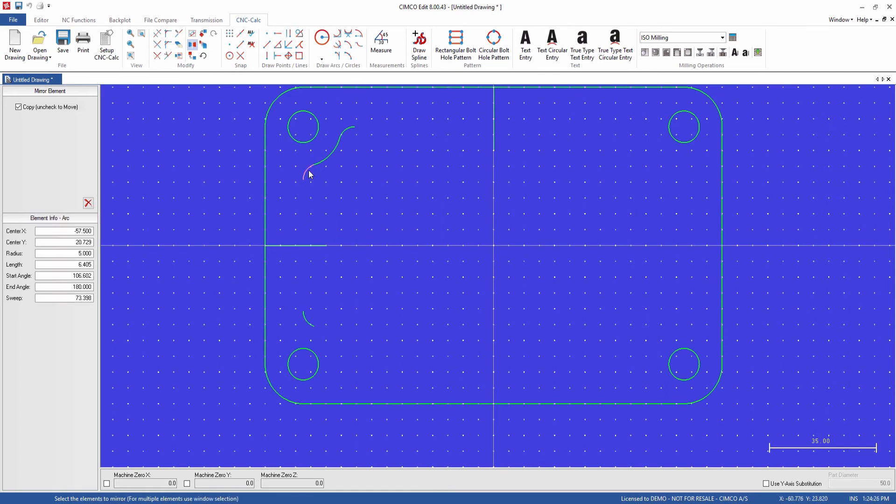
{"action": "left_click", "coordinate": [328, 156]}
{"action": "left_click", "coordinate": [348, 130]}
{"action": "left_click", "coordinate": [88, 203]}
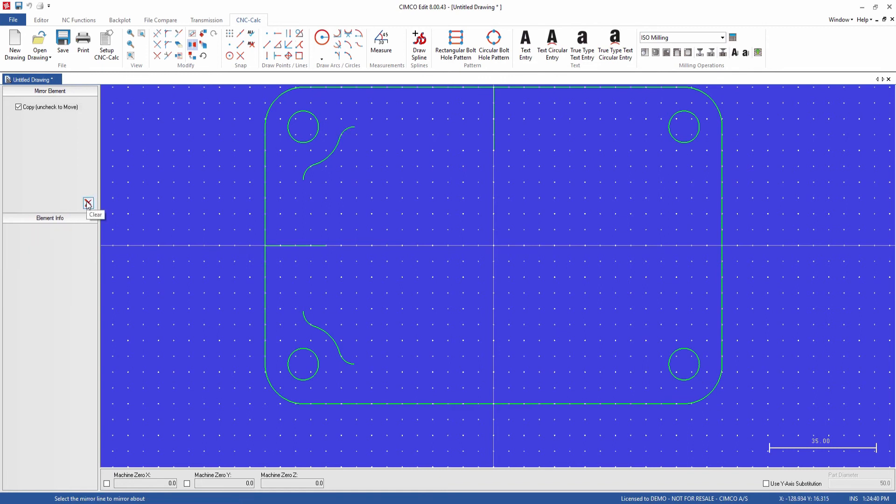
Mirror copies of the upper-left and lower-left corner curves about the vertical helper line at the middle of the top edge
{"action": "left_click", "coordinate": [493, 132]}
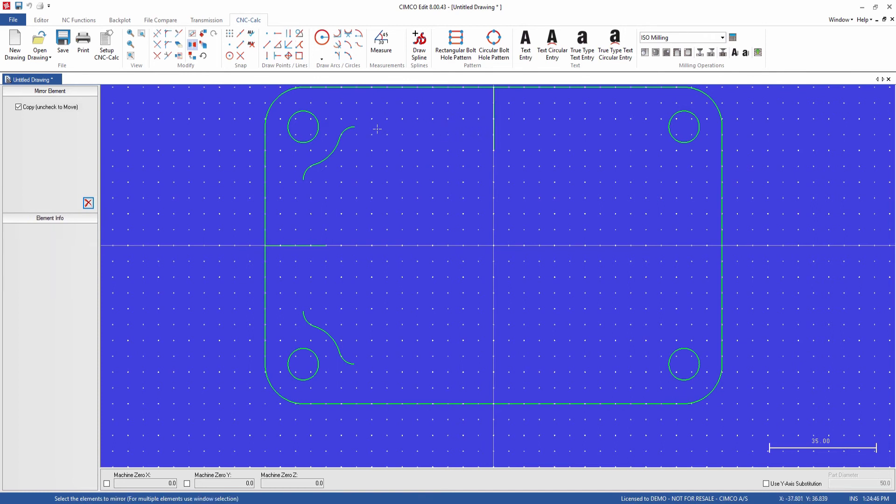
{"action": "left_click", "coordinate": [345, 131]}
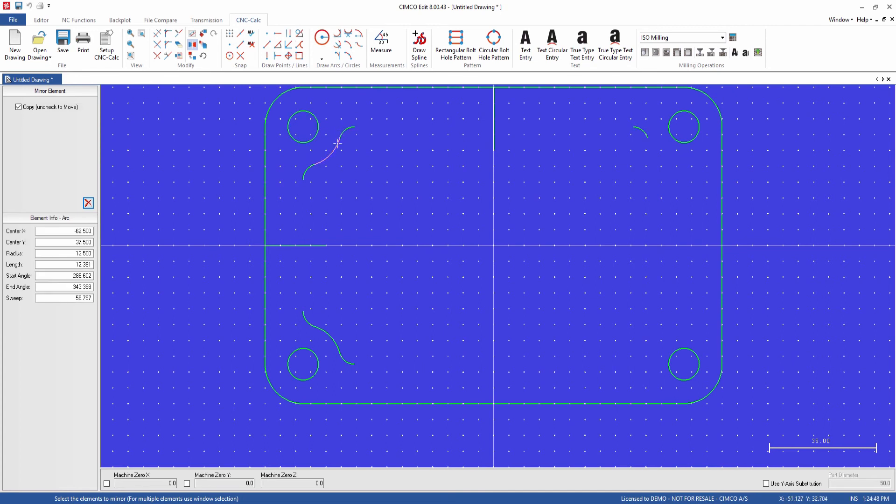
{"action": "left_click", "coordinate": [308, 171]}
{"action": "left_click", "coordinate": [304, 317]}
{"action": "left_click", "coordinate": [322, 329]}
{"action": "left_click", "coordinate": [88, 204]}
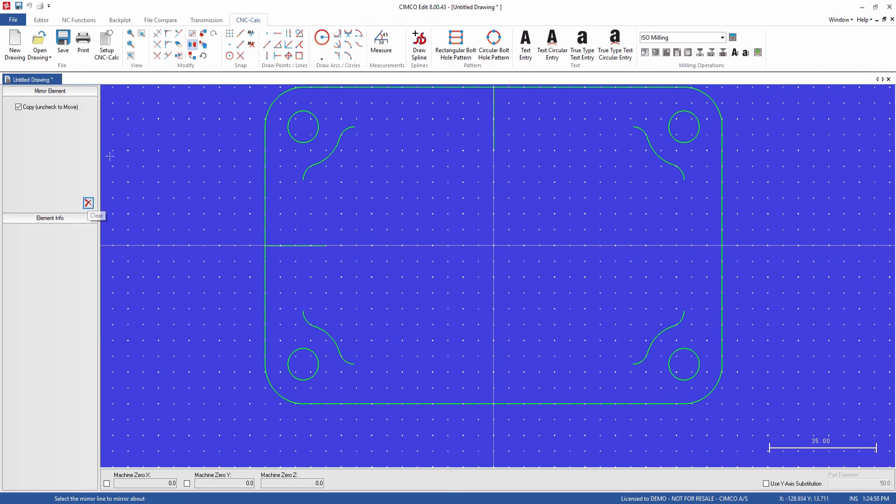
Delete the horizontal and vertical helper lines at the midpoints of the plate's left and top edges
{"action": "left_click", "coordinate": [180, 45]}
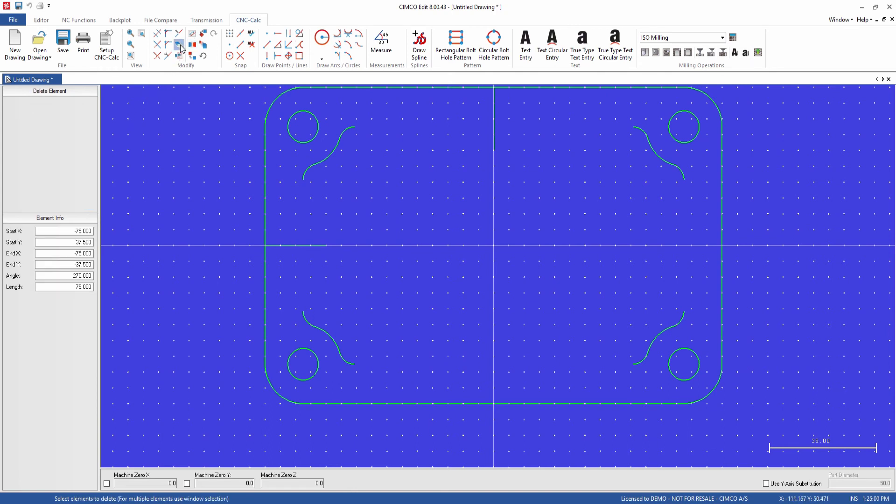
{"action": "left_click", "coordinate": [283, 244]}
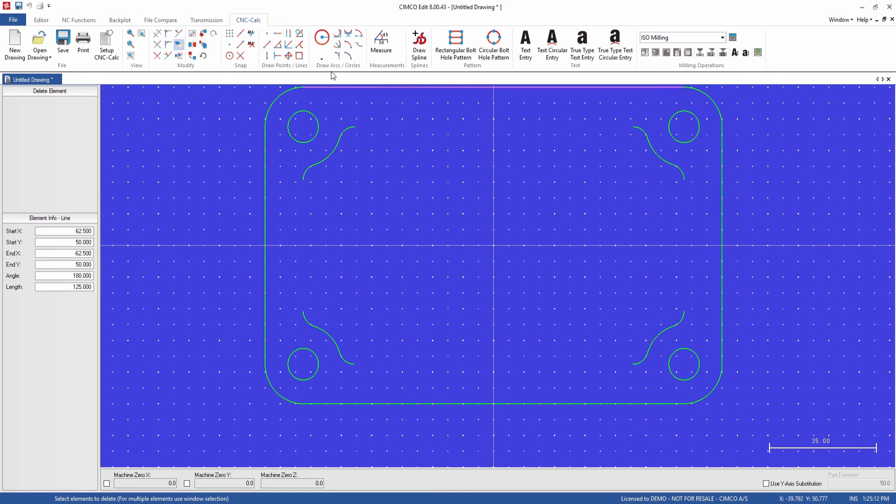
Join the four corner curves with straight two-point lines snapped to their end points, closing the inner contour on all four sides
{"action": "left_click", "coordinate": [267, 46]}
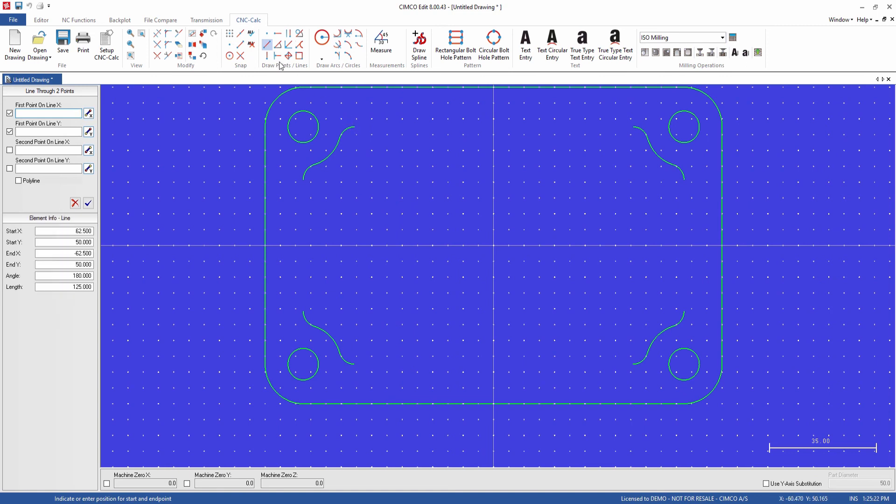
{"action": "left_click", "coordinate": [240, 44]}
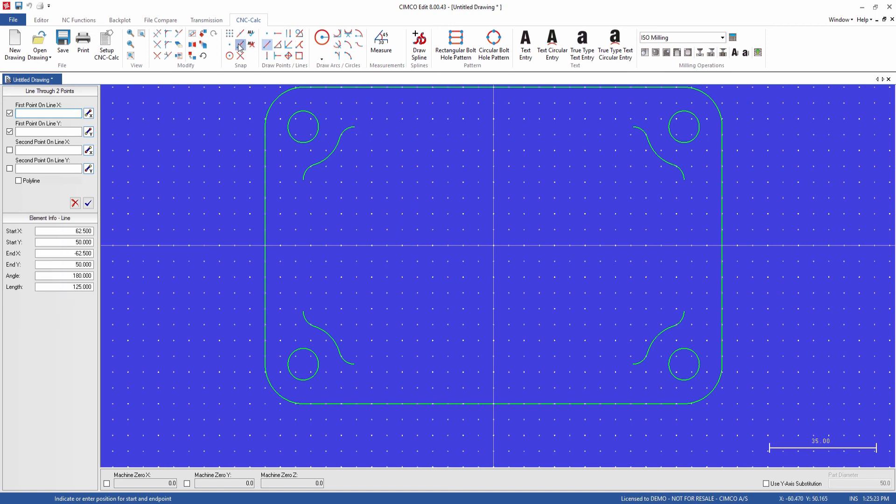
{"action": "left_click", "coordinate": [354, 127]}
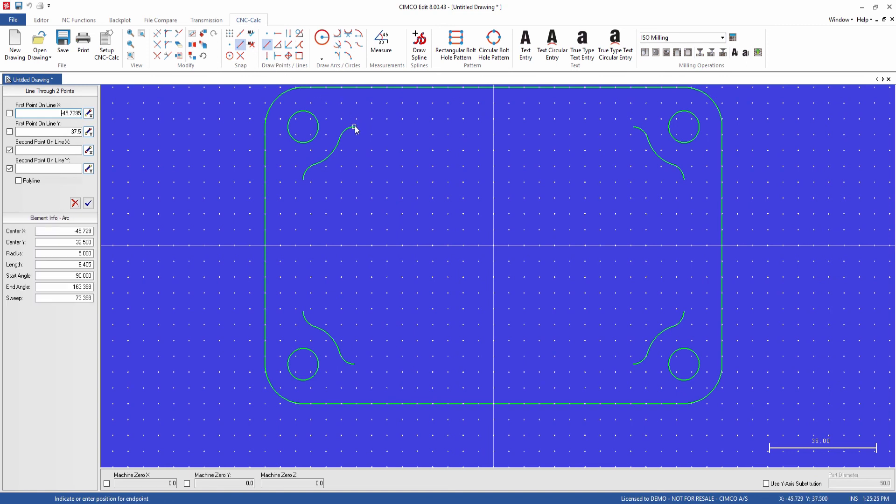
{"action": "left_click", "coordinate": [633, 127]}
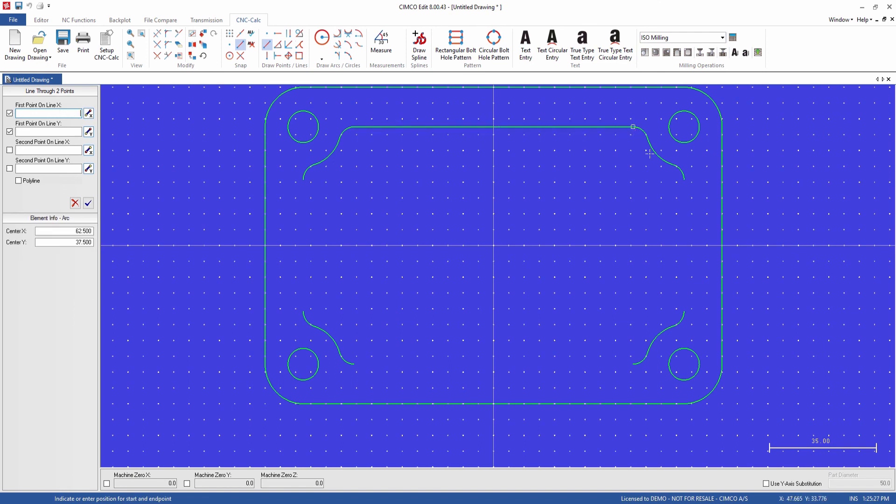
{"action": "left_click", "coordinate": [684, 180]}
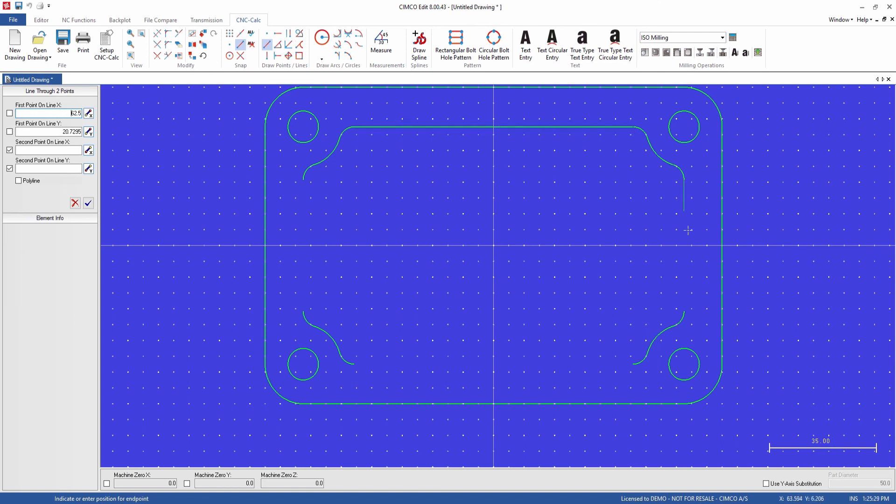
{"action": "left_click", "coordinate": [685, 312]}
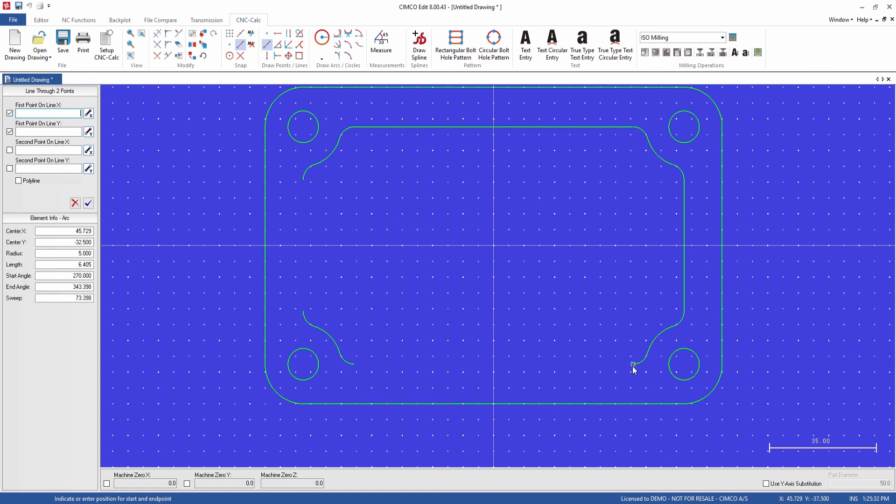
{"action": "left_click", "coordinate": [633, 364]}
{"action": "left_click", "coordinate": [355, 363]}
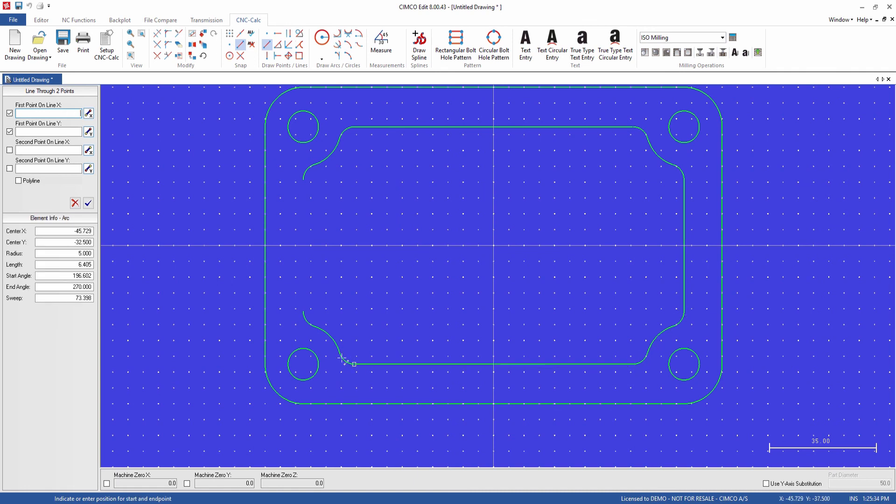
{"action": "left_click", "coordinate": [303, 311]}
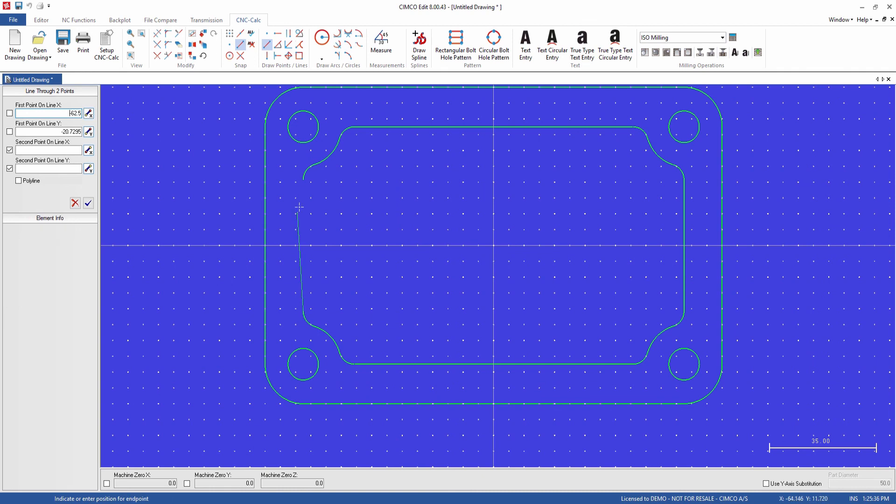
{"action": "left_click", "coordinate": [304, 179]}
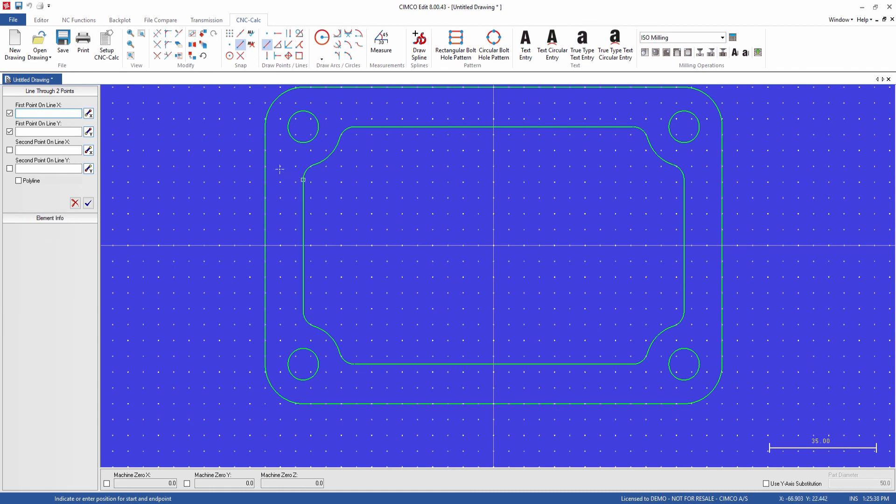
Open the file commands for the finished drawing
{"action": "left_click", "coordinate": [15, 21]}
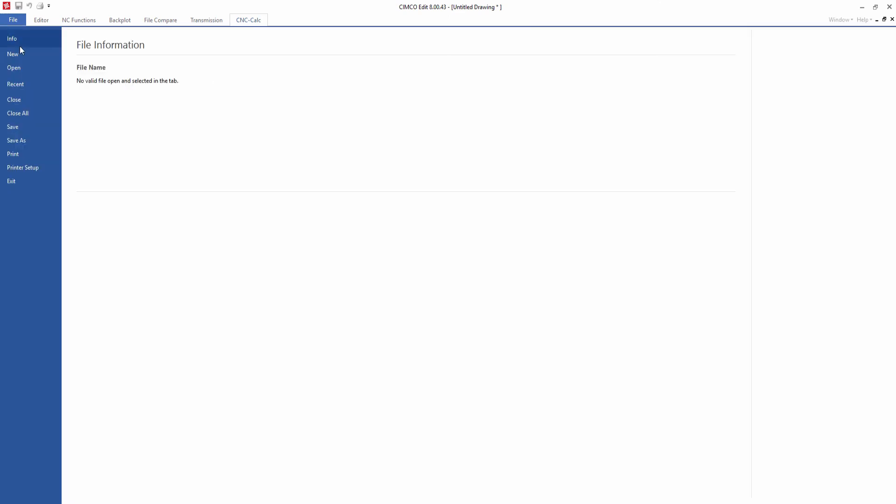